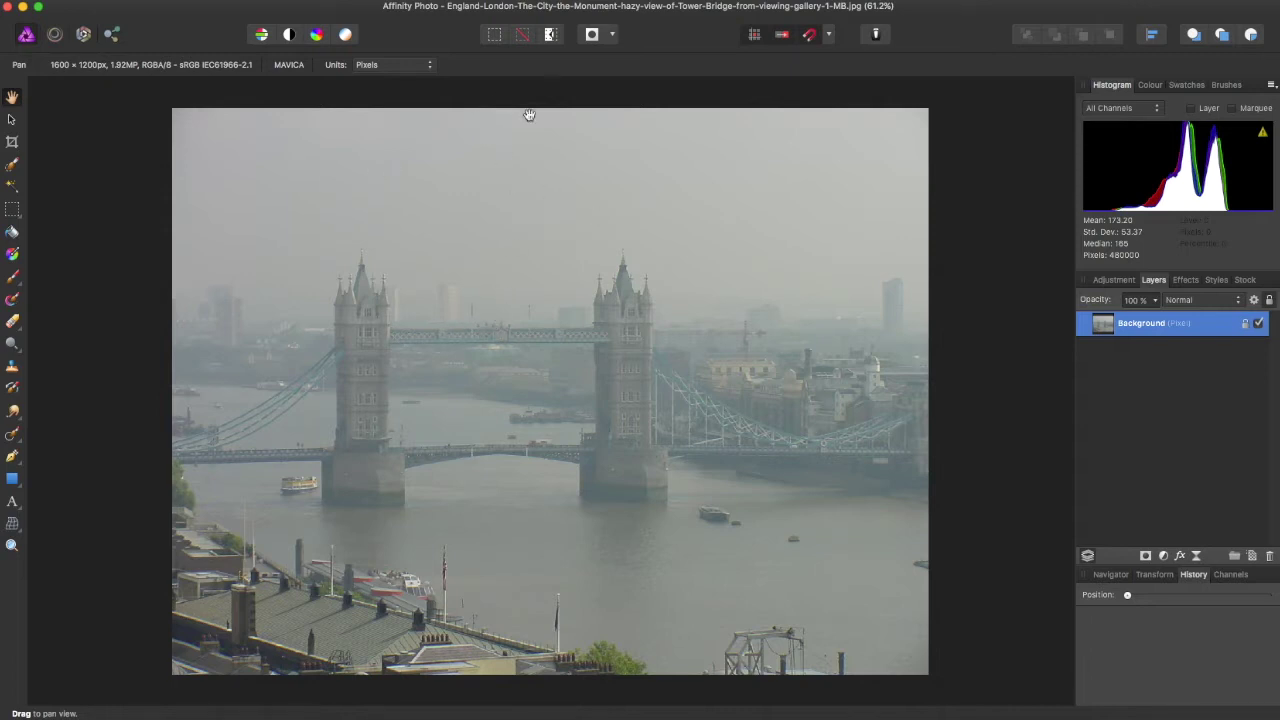
# - Open Haze Removal with distance near maximum and a split before/after preview
pyautogui.click(470, 0)
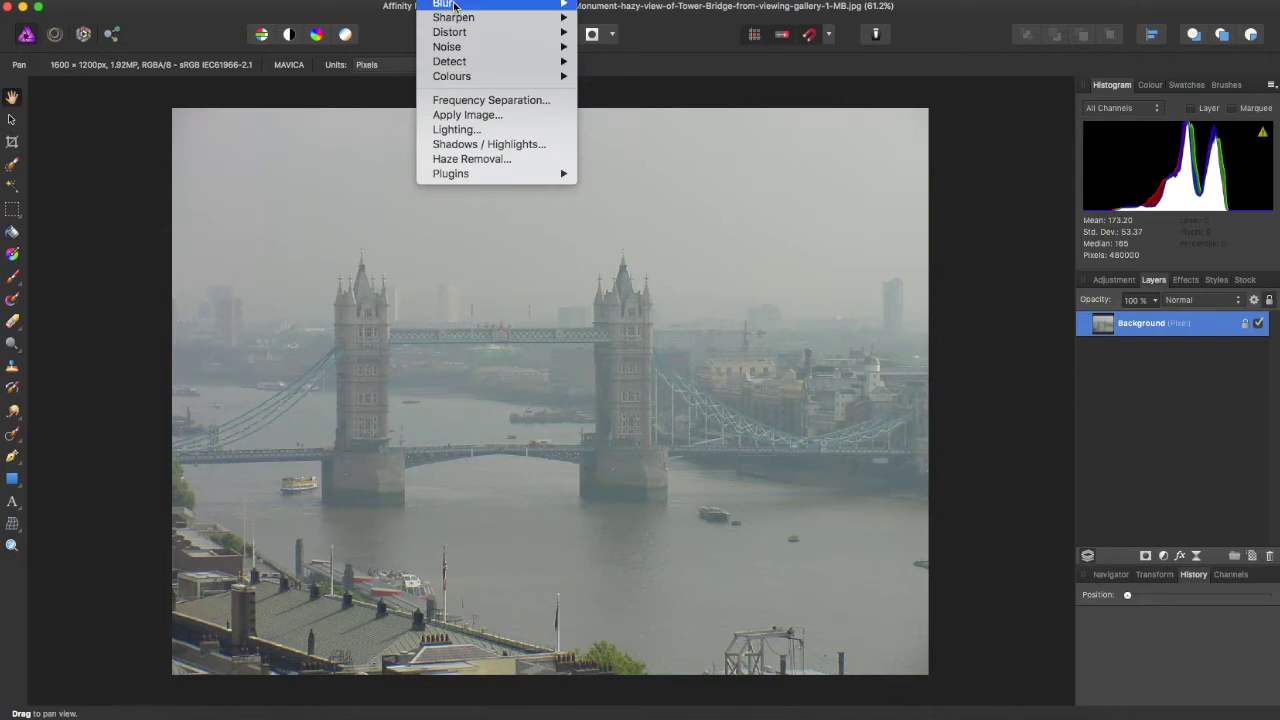
pyautogui.click(482, 160)
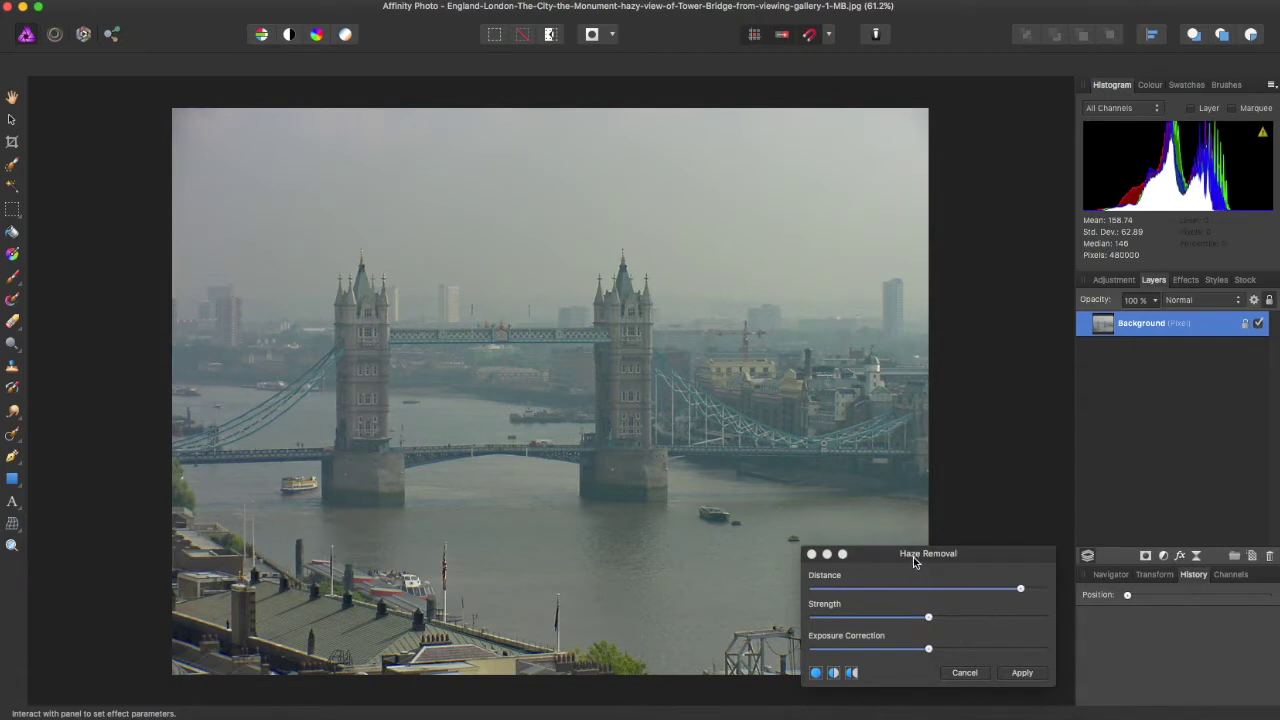
pyautogui.moveTo(914, 557)
pyautogui.mouseDown()
pyautogui.moveTo(1069, 320)
pyautogui.moveTo(1071, 291)
pyautogui.mouseUp()
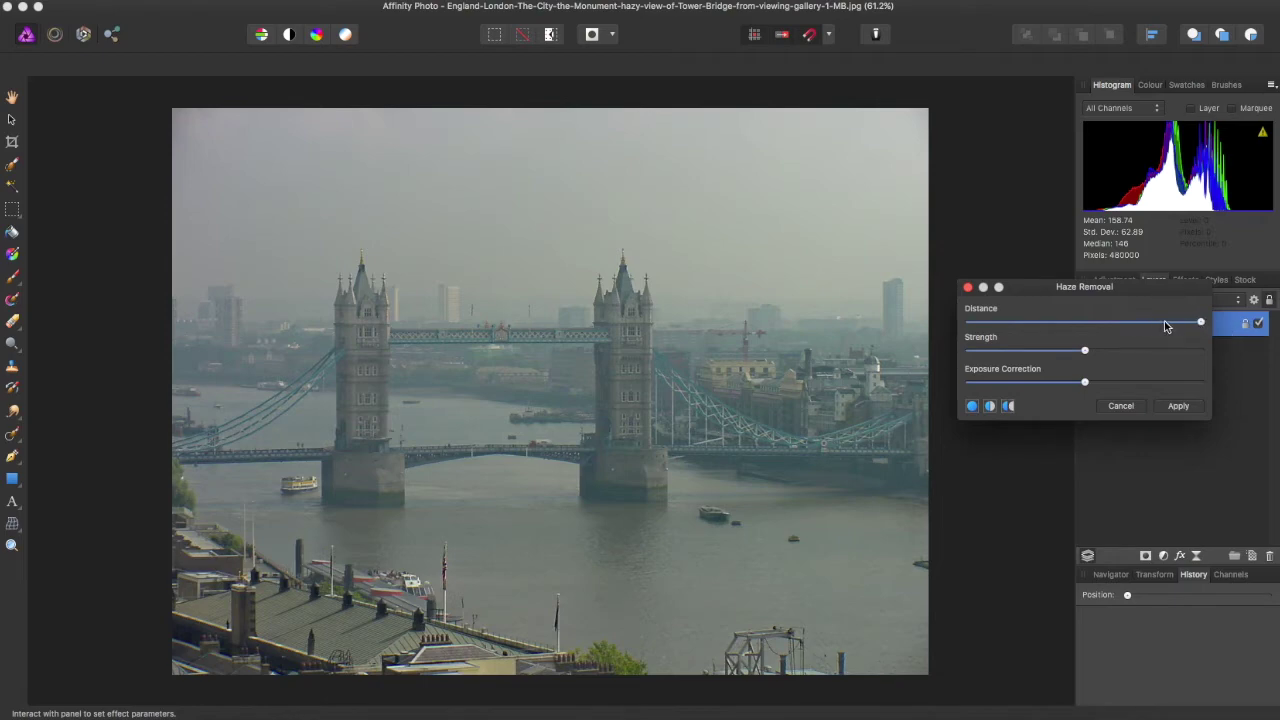
pyautogui.moveTo(1087, 326)
pyautogui.mouseDown()
pyautogui.moveTo(929, 323)
pyautogui.moveTo(1189, 330)
pyautogui.mouseUp()
pyautogui.click(988, 406)
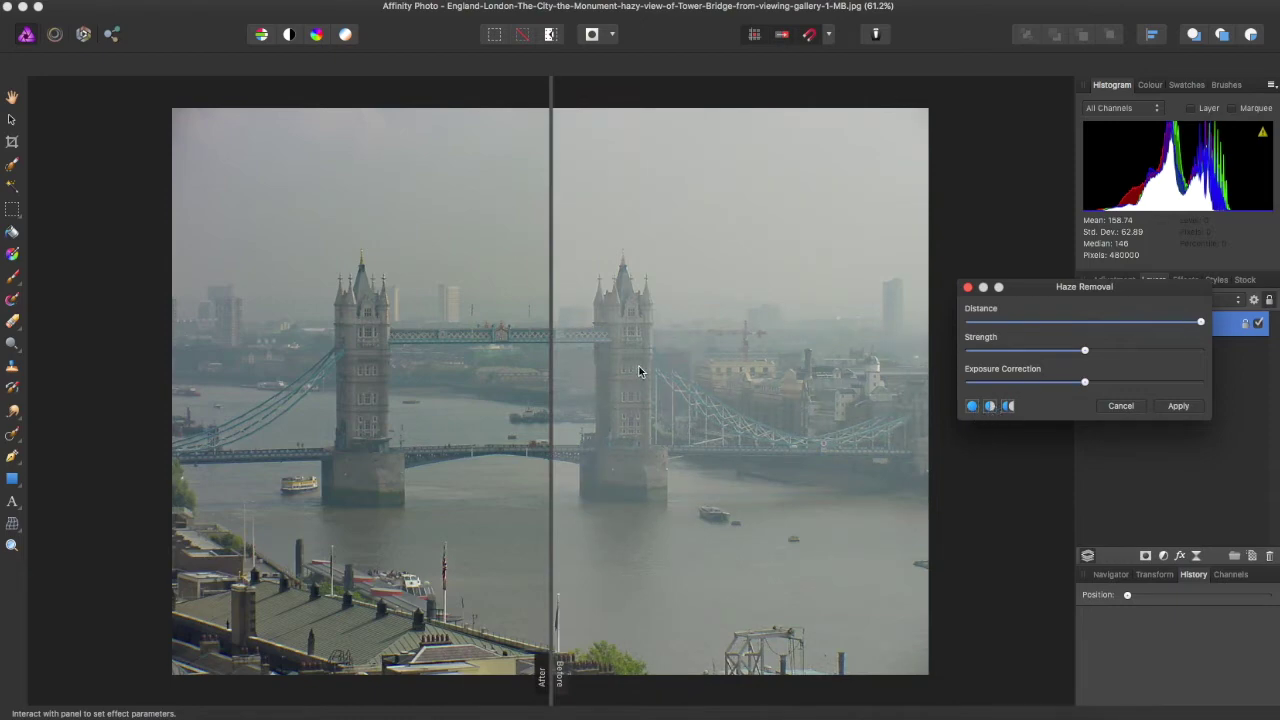
# - Sweep the split divider, try side-by-side comparison, then return to split view
pyautogui.moveTo(550, 359)
pyautogui.mouseDown()
pyautogui.moveTo(669, 387)
pyautogui.moveTo(664, 398)
pyautogui.moveTo(800, 367)
pyautogui.moveTo(918, 372)
pyautogui.mouseUp()
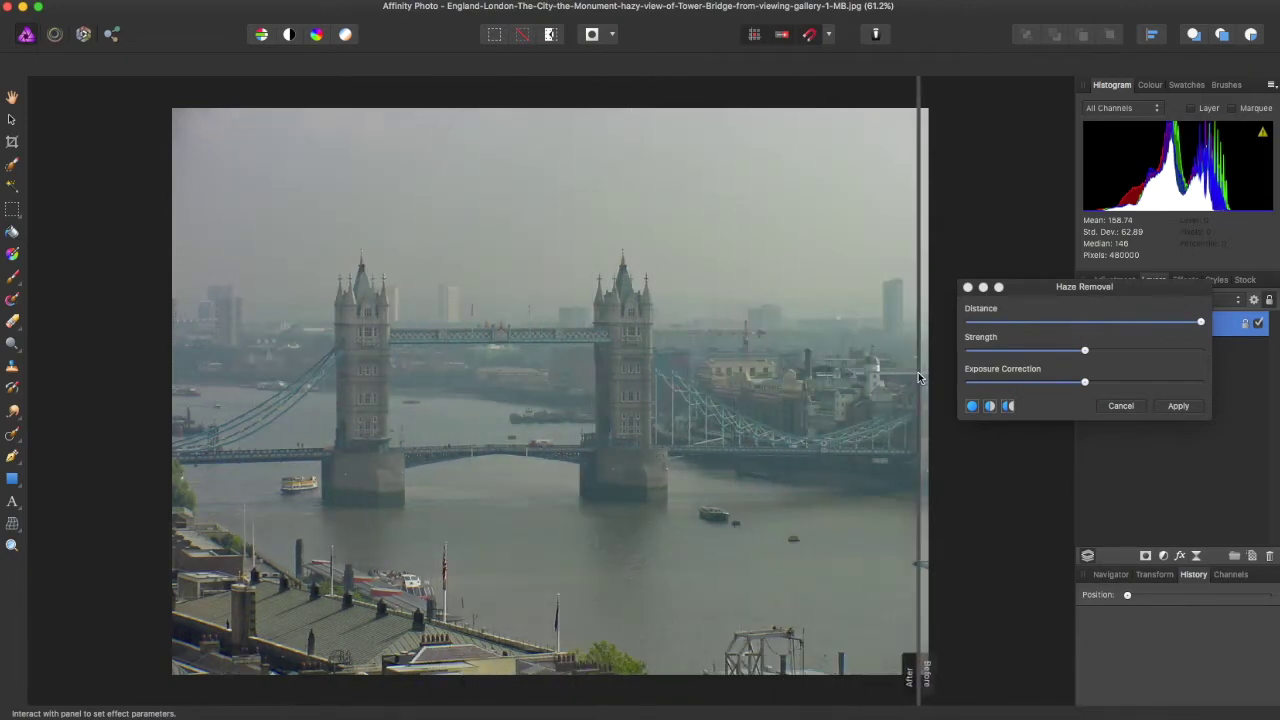
pyautogui.click(1007, 405)
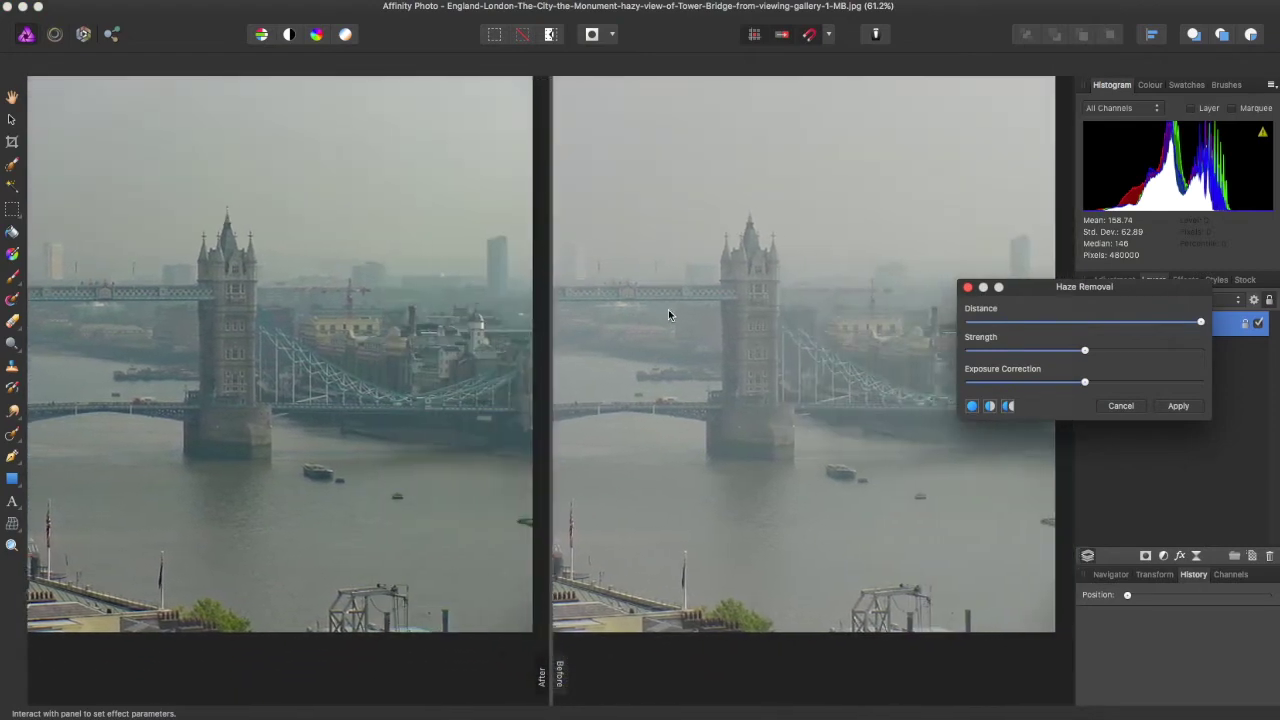
pyautogui.scroll(2, 670, 312)
pyautogui.hscroll(5, 689, 310)
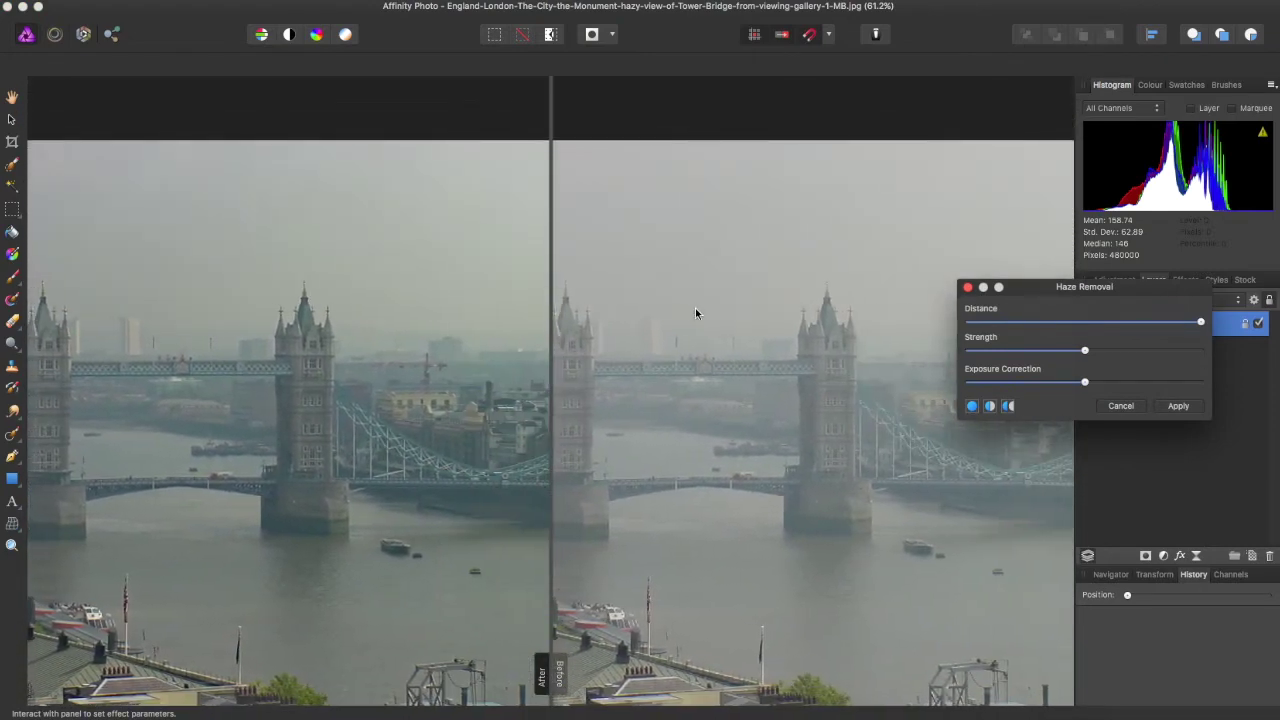
pyautogui.click(984, 409)
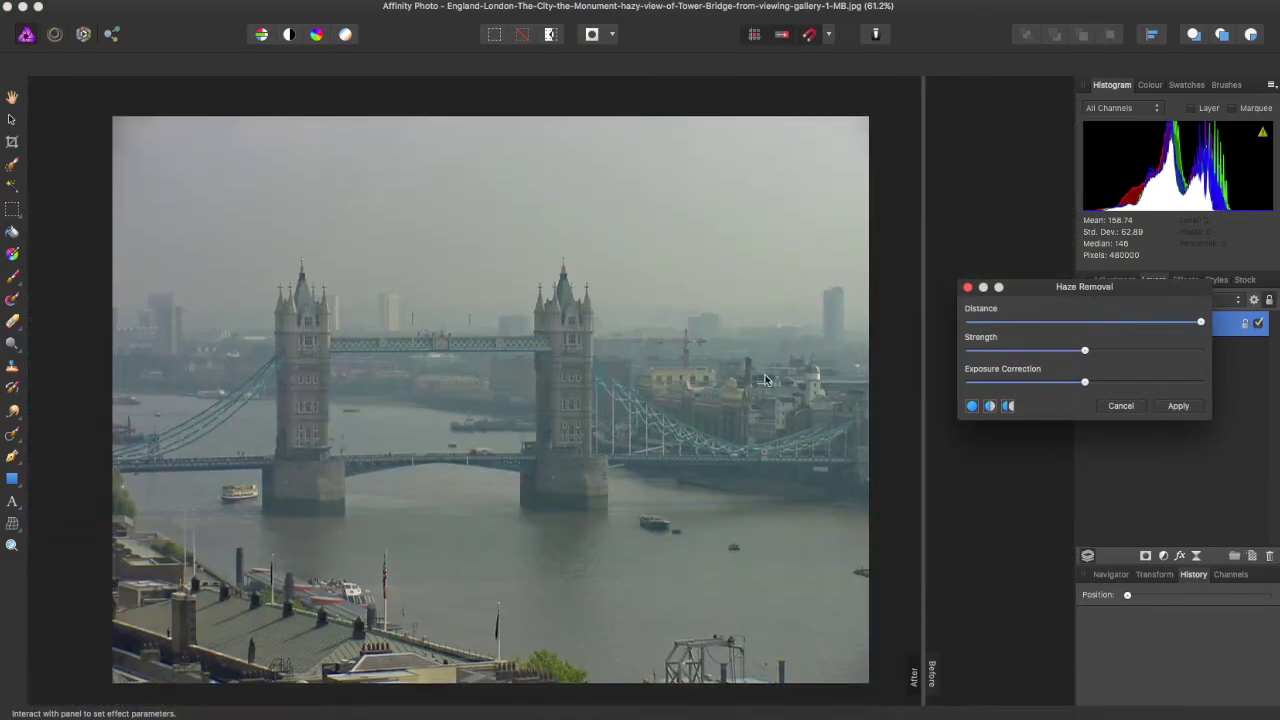
pyautogui.scroll(-2, 930, 418)
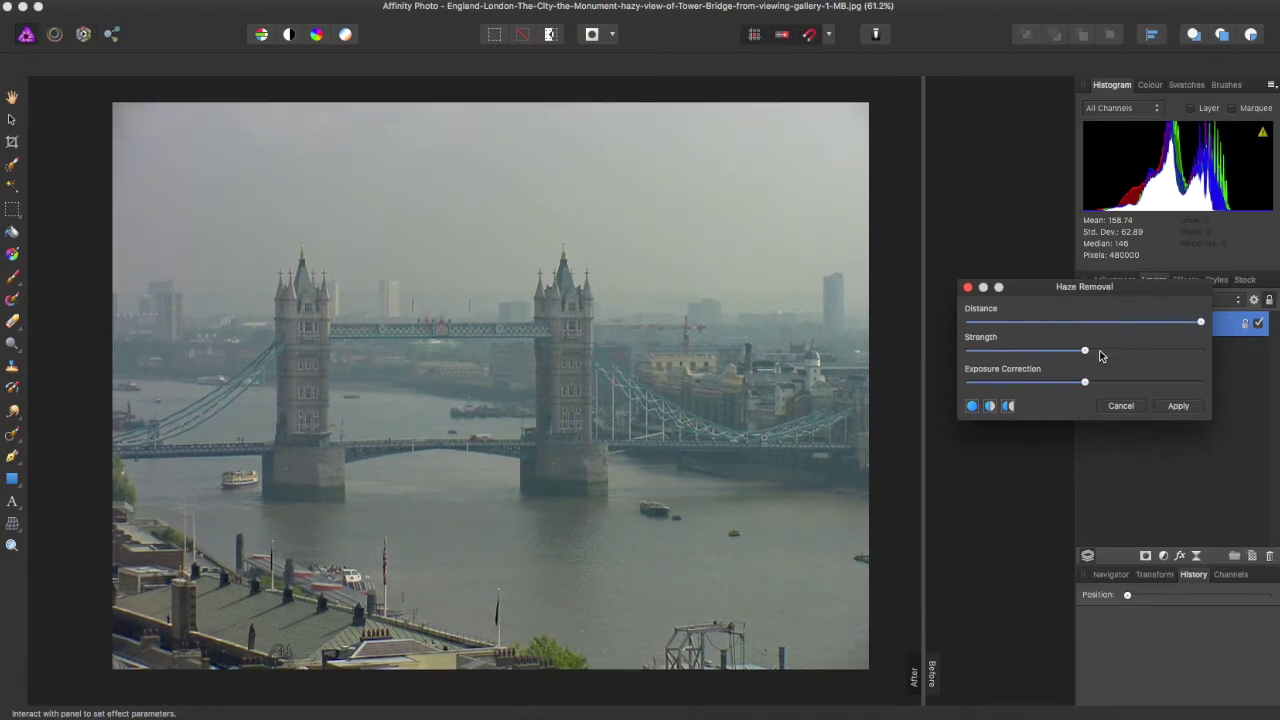
# - Increase haze removal strength, adjust exposure correction, and recheck against the original
pyautogui.moveTo(1084, 352)
pyautogui.mouseDown()
pyautogui.moveTo(1186, 352)
pyautogui.moveTo(1143, 352)
pyautogui.mouseUp()
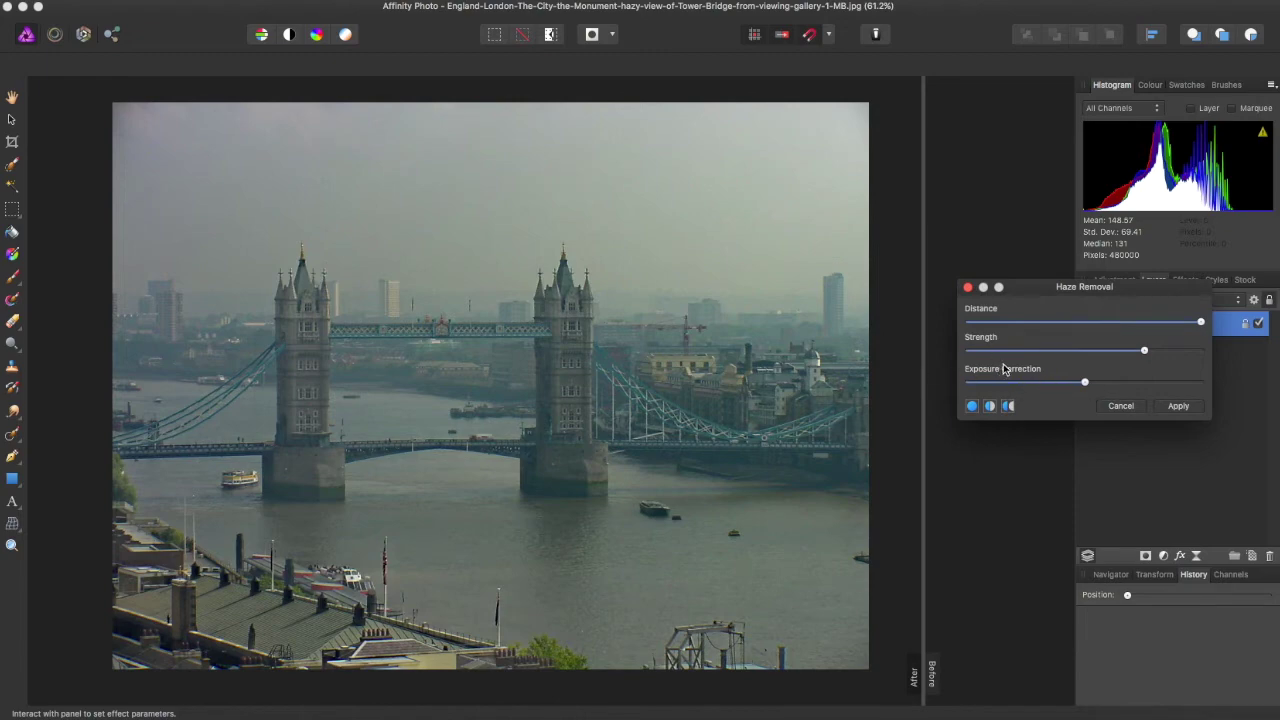
pyautogui.moveTo(1089, 383)
pyautogui.mouseDown()
pyautogui.moveTo(1045, 383)
pyautogui.moveTo(1120, 392)
pyautogui.mouseUp()
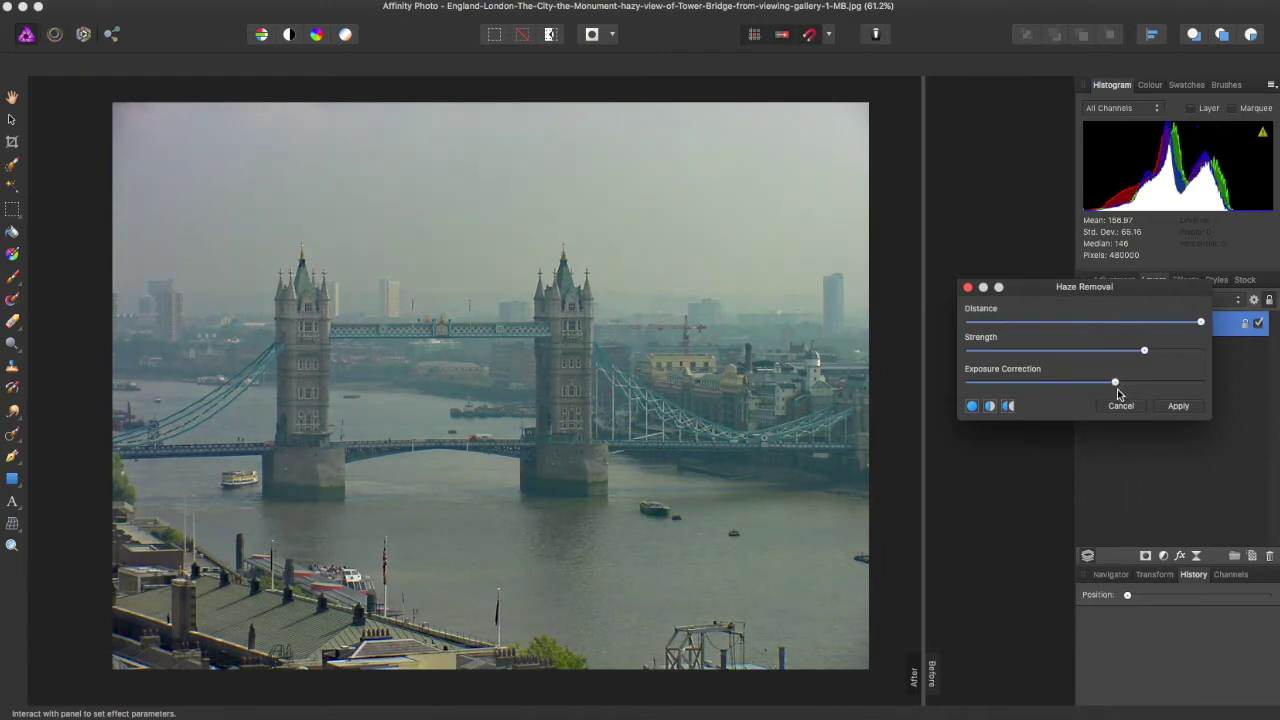
pyautogui.moveTo(915, 406)
pyautogui.mouseDown()
pyautogui.moveTo(520, 400)
pyautogui.moveTo(951, 414)
pyautogui.moveTo(543, 419)
pyautogui.moveTo(451, 410)
pyautogui.moveTo(571, 400)
pyautogui.moveTo(107, 388)
pyautogui.moveTo(846, 388)
pyautogui.moveTo(271, 386)
pyautogui.moveTo(661, 373)
pyautogui.moveTo(298, 383)
pyautogui.moveTo(886, 390)
pyautogui.mouseUp()
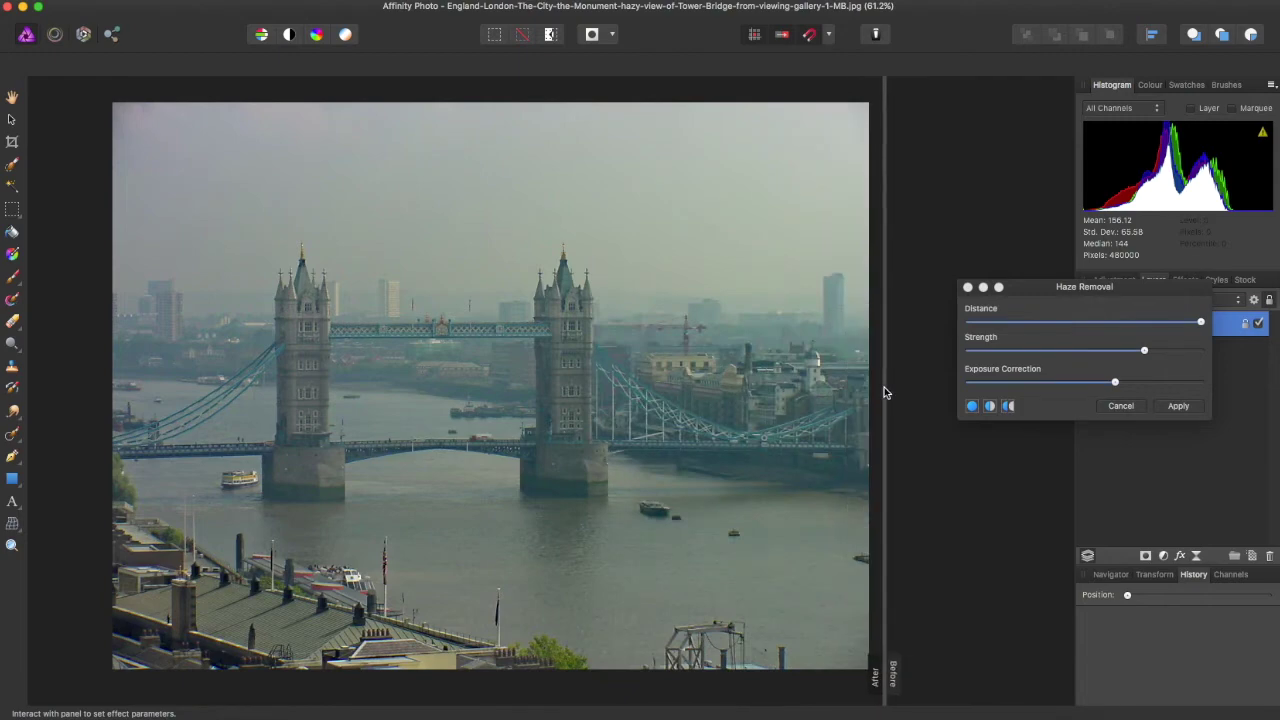
# - Apply the haze removal and open Filters > Noise > Denoise
pyautogui.click(1178, 406)
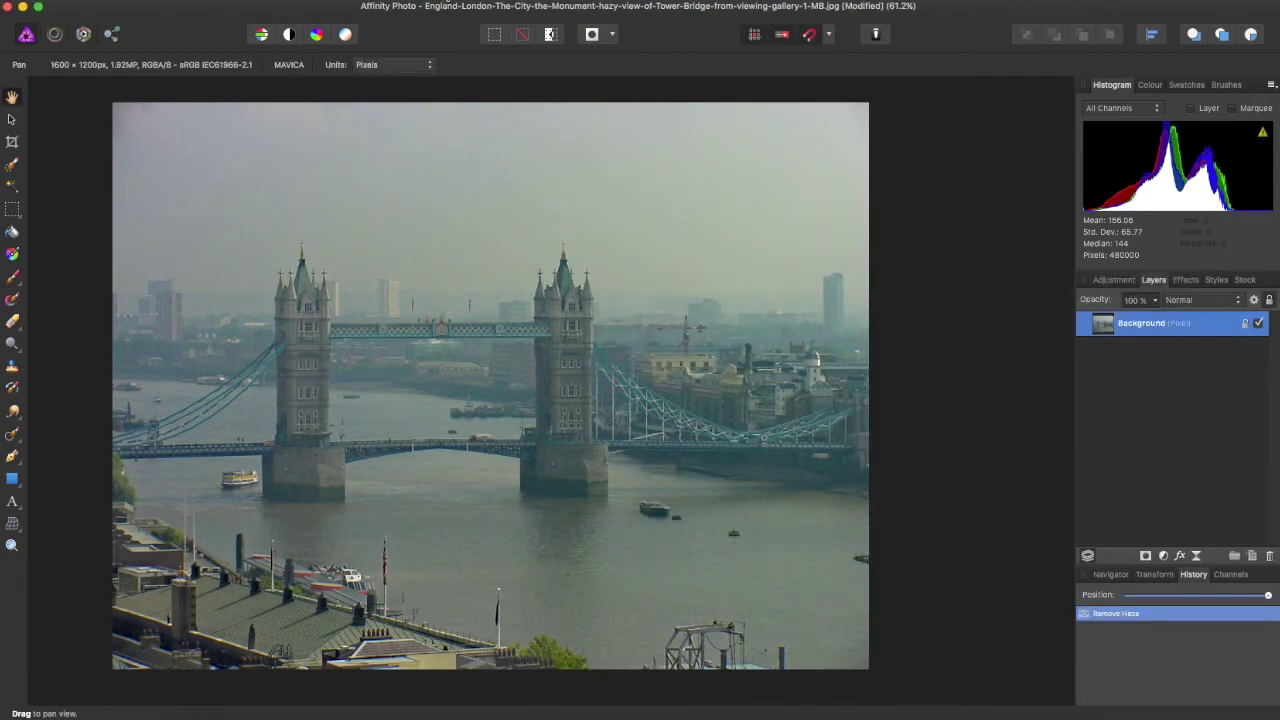
pyautogui.click(430, 2)
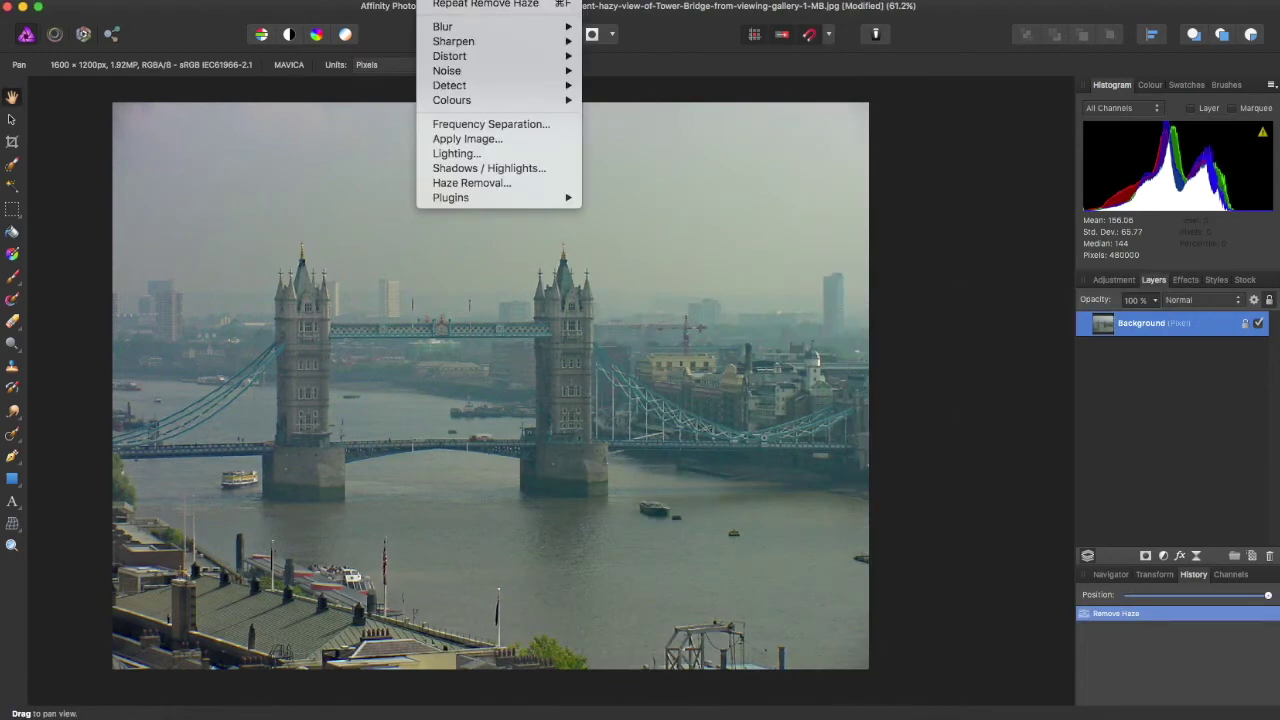
pyautogui.moveTo(447, 70)
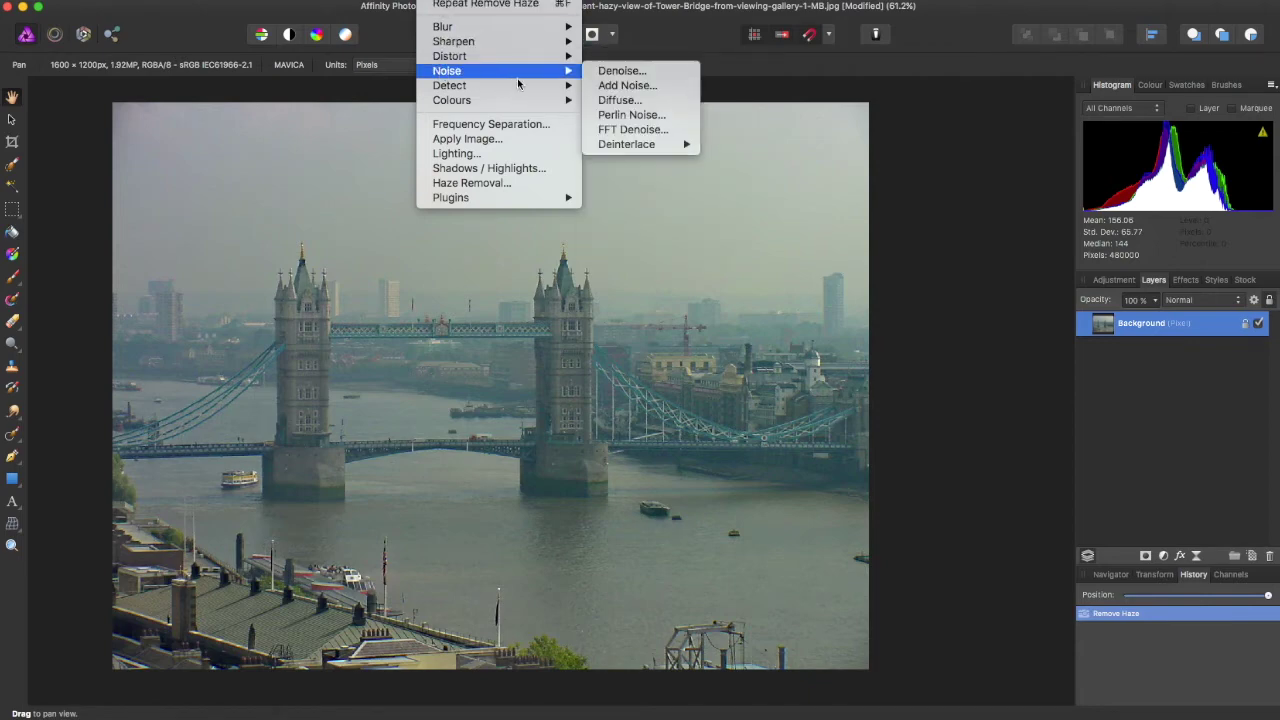
pyautogui.click(602, 72)
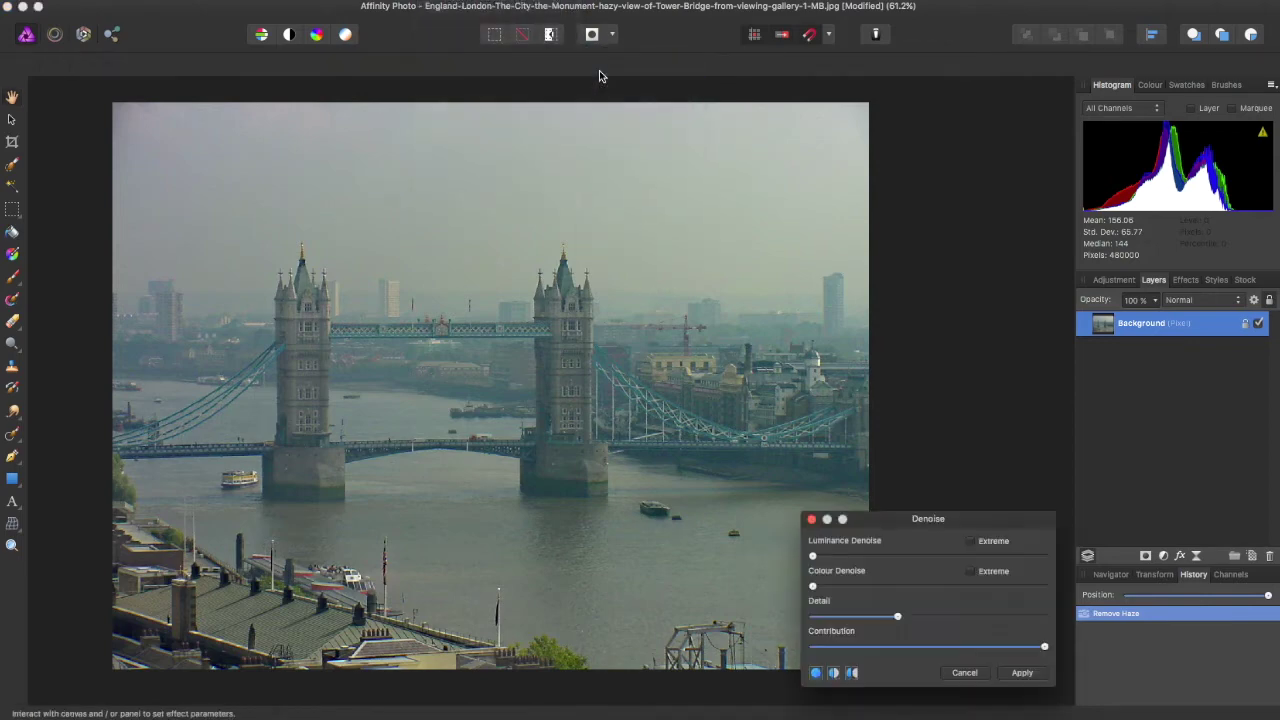
pyautogui.moveTo(942, 516)
pyautogui.mouseDown()
pyautogui.moveTo(970, 512)
pyautogui.moveTo(1083, 334)
pyautogui.moveTo(1083, 263)
pyautogui.mouseUp()
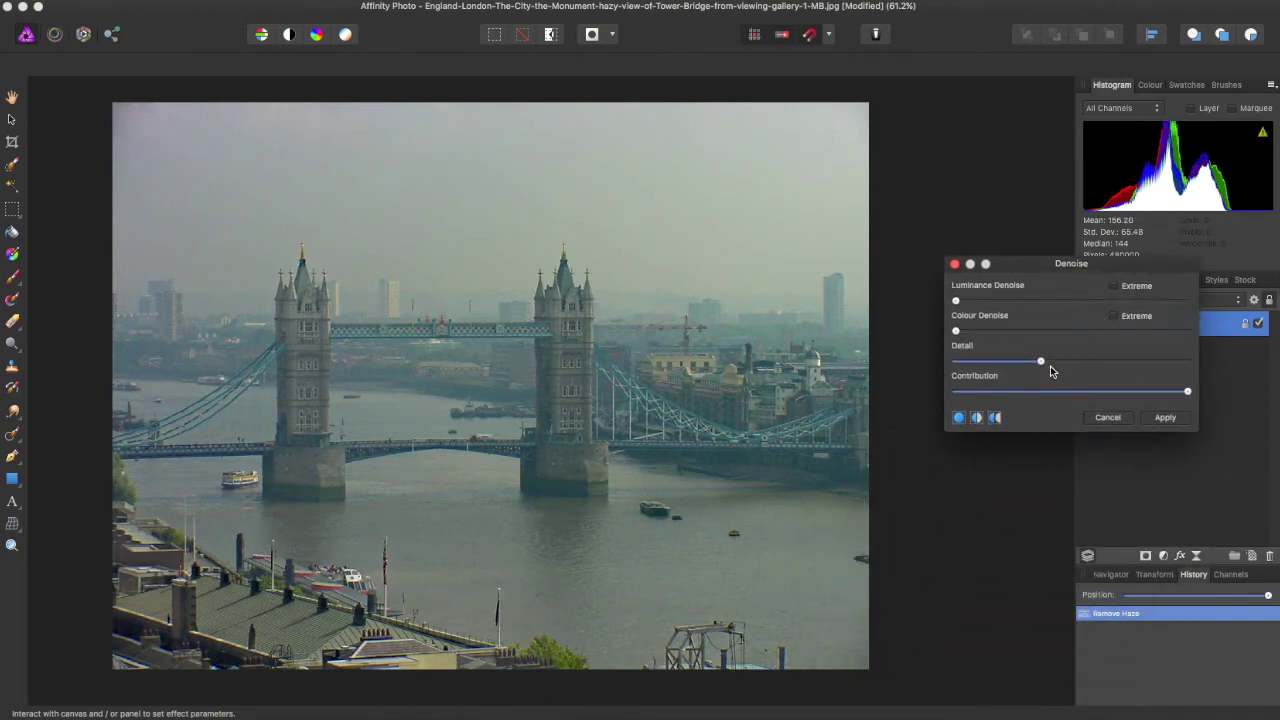
# - Enable Extreme luminance and colour denoise, settling luminance at a moderate level
pyautogui.moveTo(1040, 367); pyautogui.dragTo(1103, 369)
pyautogui.moveTo(955, 331); pyautogui.dragTo(979, 331)
pyautogui.click(1114, 288)
pyautogui.click(1114, 317)
pyautogui.moveTo(955, 301); pyautogui.dragTo(1216, 314)
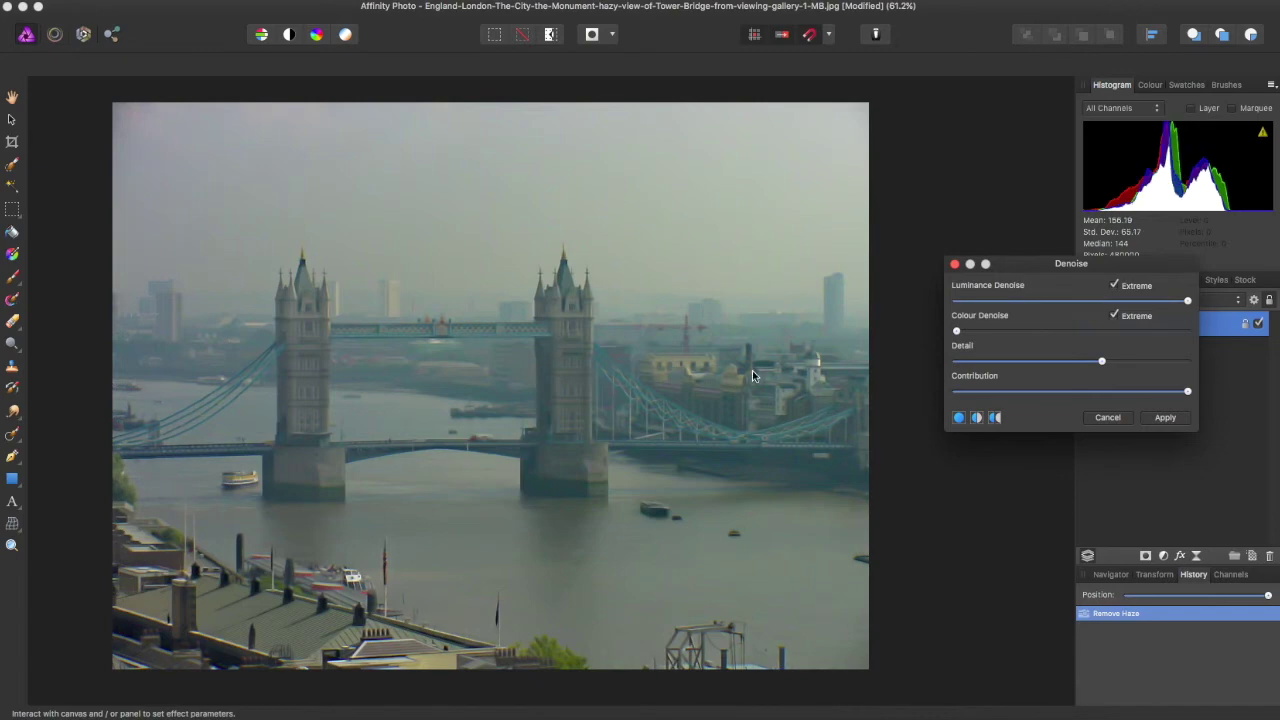
pyautogui.moveTo(1163, 303)
pyautogui.mouseDown()
pyautogui.moveTo(1010, 312)
pyautogui.moveTo(1025, 311)
pyautogui.mouseUp()
pyautogui.moveTo(976, 312)
pyautogui.mouseDown()
pyautogui.moveTo(959, 302)
pyautogui.moveTo(1023, 302)
pyautogui.mouseUp()
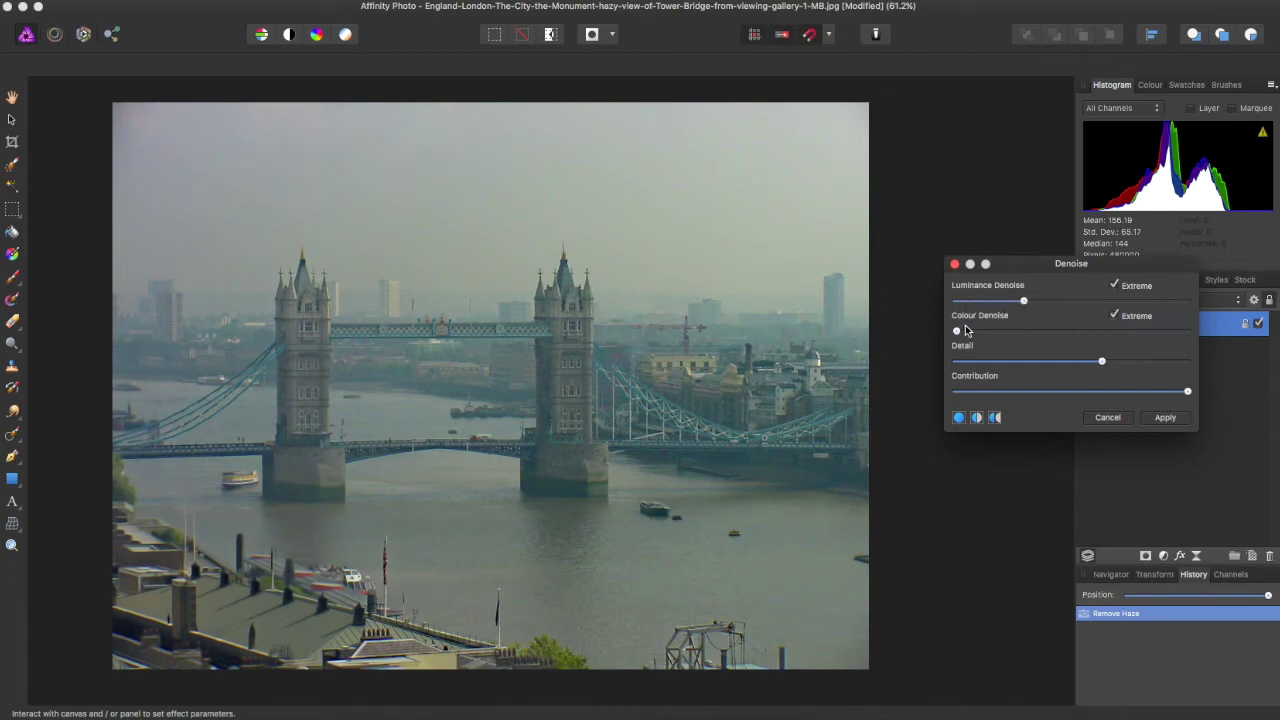
# - Raise colour denoise, keep more detail, lower contribution, and show a split preview
pyautogui.moveTo(956, 334); pyautogui.dragTo(1023, 335)
pyautogui.moveTo(1026, 336); pyautogui.dragTo(1032, 337)
pyautogui.moveTo(1102, 361); pyautogui.dragTo(1119, 361)
pyautogui.moveTo(1187, 391)
pyautogui.mouseDown()
pyautogui.moveTo(991, 393)
pyautogui.moveTo(1054, 395)
pyautogui.mouseUp()
pyautogui.click(977, 418)
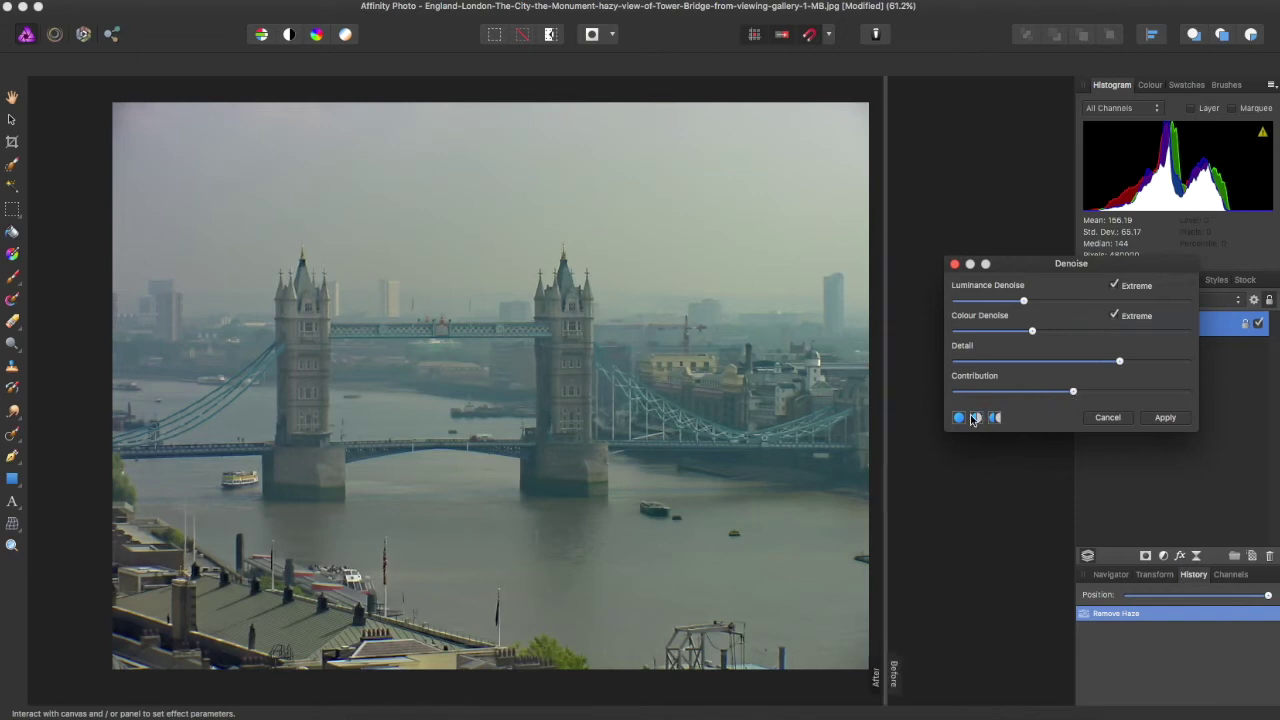
# - Retune colour denoise and keep slightly more detail, comparing with the split divider
pyautogui.moveTo(886, 418)
pyautogui.mouseDown()
pyautogui.moveTo(283, 420)
pyautogui.moveTo(867, 462)
pyautogui.mouseUp()
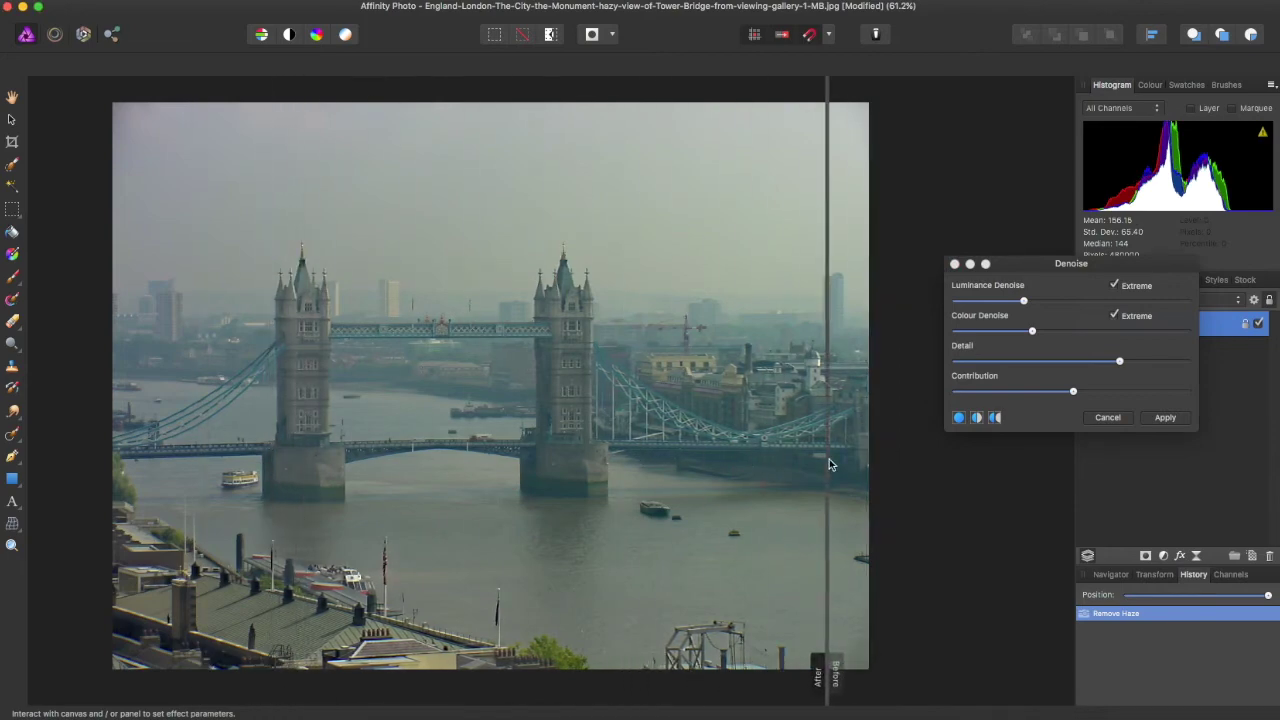
pyautogui.moveTo(867, 462); pyautogui.dragTo(216, 441)
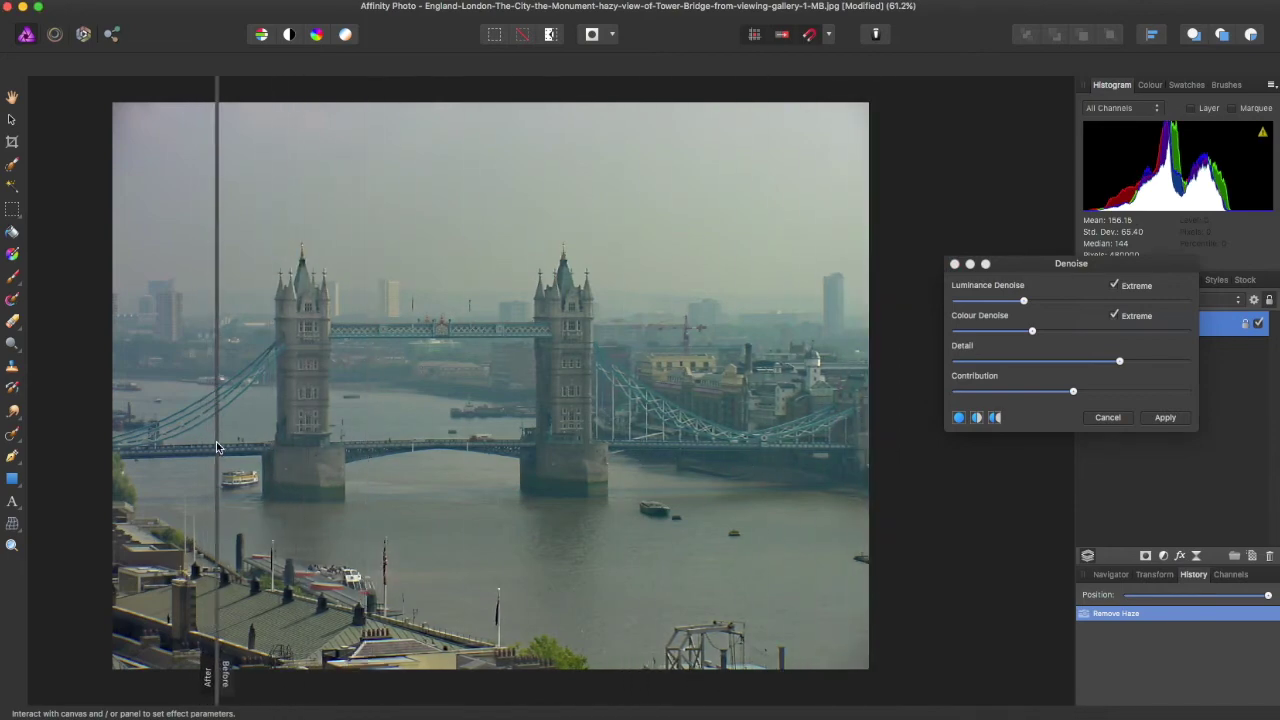
pyautogui.moveTo(221, 401); pyautogui.dragTo(817, 449)
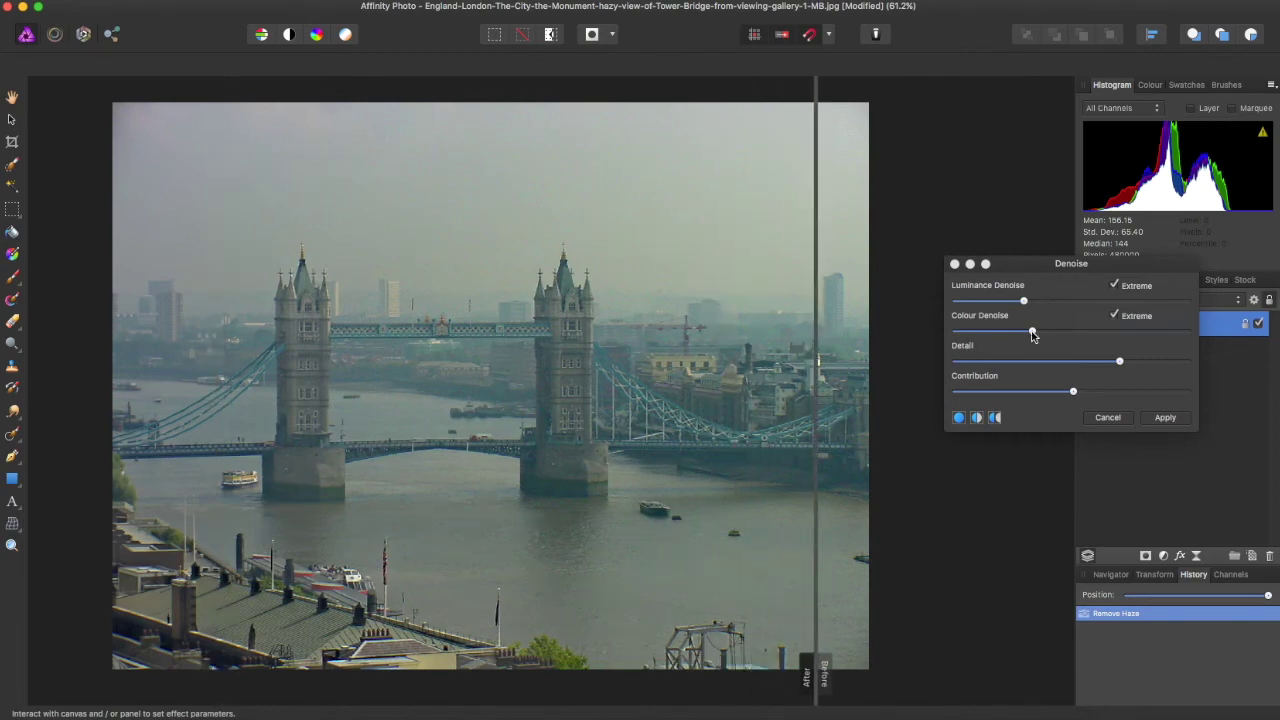
pyautogui.moveTo(1033, 336)
pyautogui.mouseDown()
pyautogui.moveTo(1007, 306)
pyautogui.moveTo(1014, 334)
pyautogui.moveTo(996, 305)
pyautogui.moveTo(986, 333)
pyautogui.moveTo(964, 334)
pyautogui.moveTo(987, 303)
pyautogui.moveTo(964, 305)
pyautogui.mouseUp()
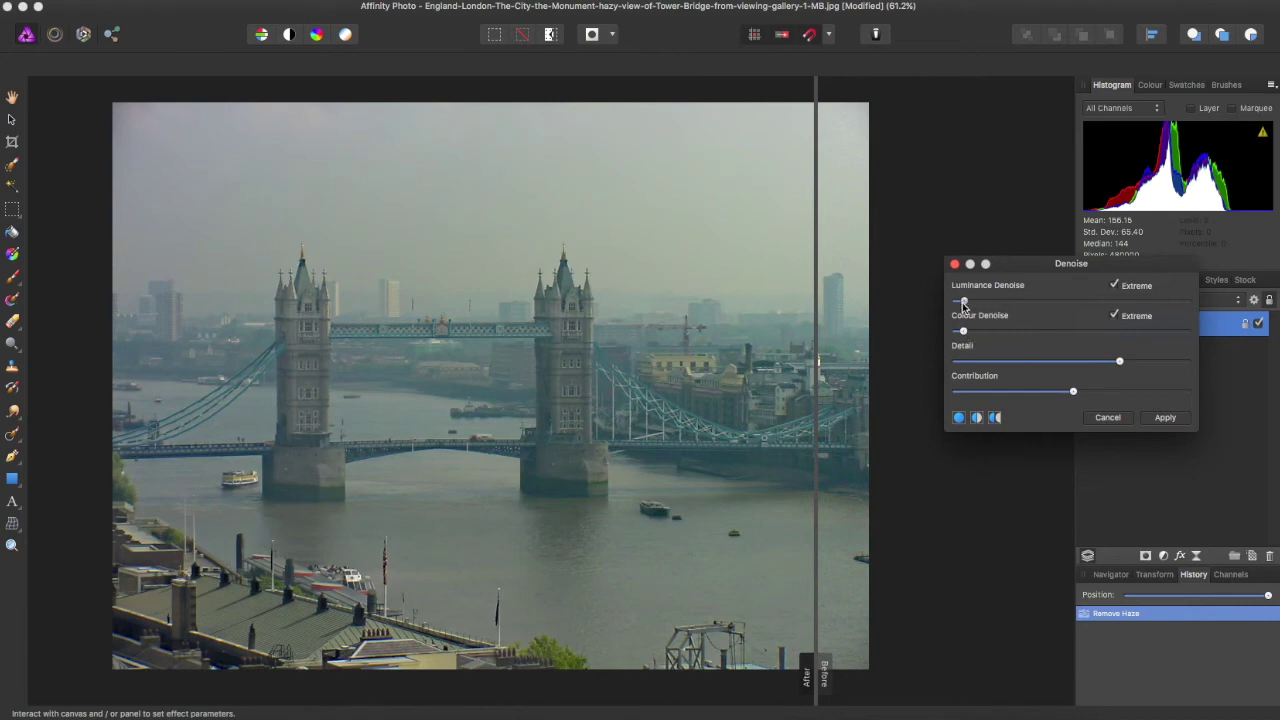
pyautogui.moveTo(818, 392)
pyautogui.mouseDown()
pyautogui.moveTo(428, 400)
pyautogui.moveTo(798, 384)
pyautogui.moveTo(106, 386)
pyautogui.moveTo(822, 366)
pyautogui.moveTo(409, 380)
pyautogui.moveTo(874, 386)
pyautogui.moveTo(166, 370)
pyautogui.moveTo(829, 399)
pyautogui.moveTo(927, 380)
pyautogui.mouseUp()
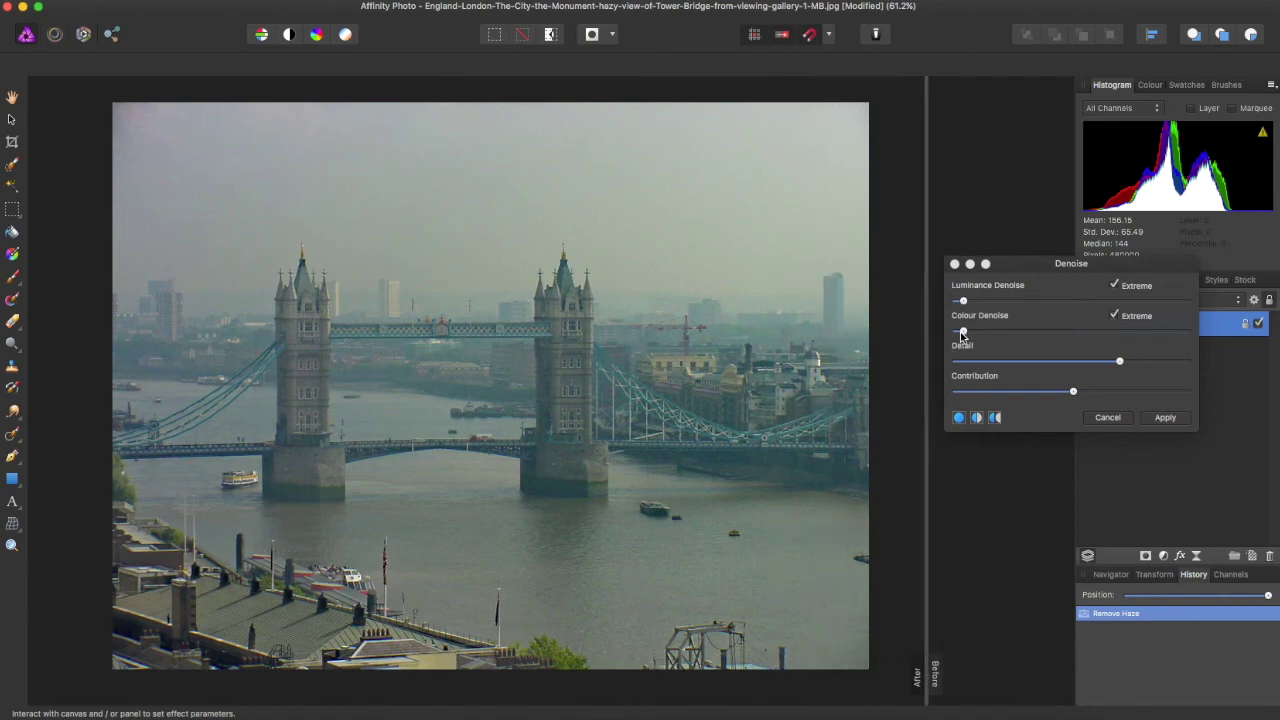
pyautogui.moveTo(961, 333); pyautogui.dragTo(978, 335)
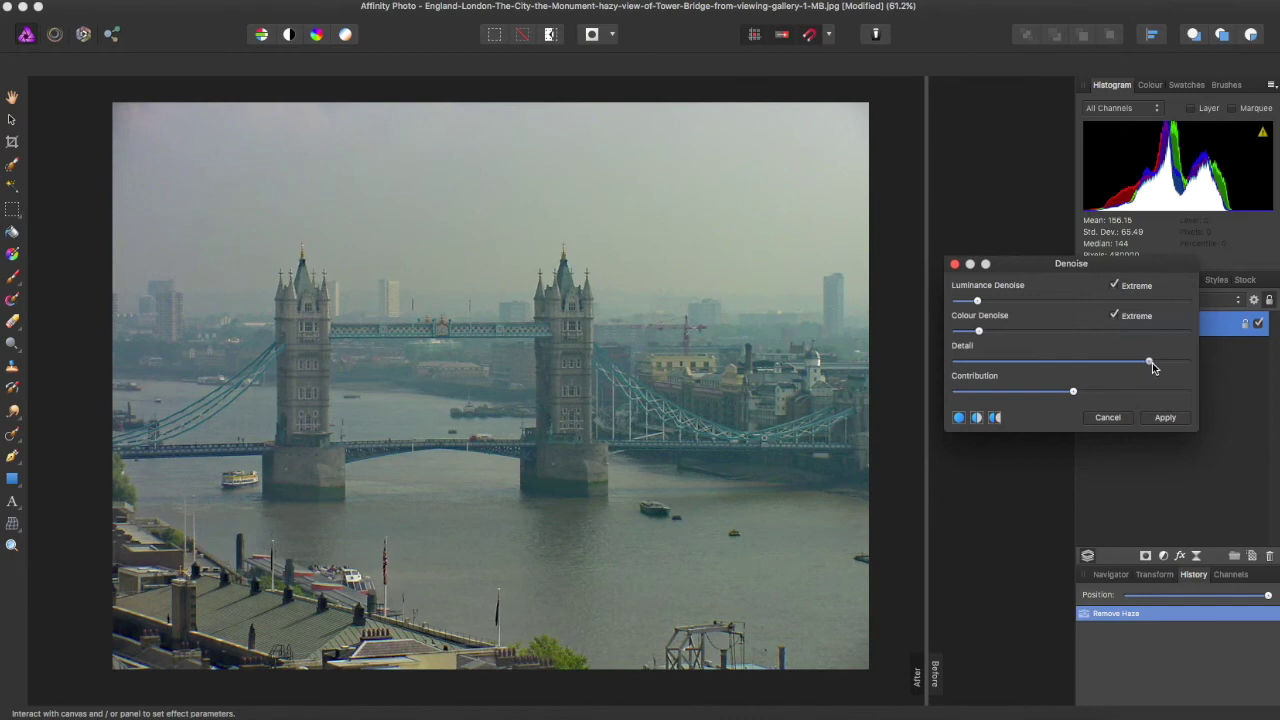
pyautogui.moveTo(1151, 363); pyautogui.dragTo(1158, 362)
pyautogui.moveTo(928, 398); pyautogui.dragTo(520, 372)
pyautogui.moveTo(434, 372)
pyautogui.mouseDown()
pyautogui.moveTo(687, 435)
pyautogui.moveTo(901, 436)
pyautogui.mouseUp()
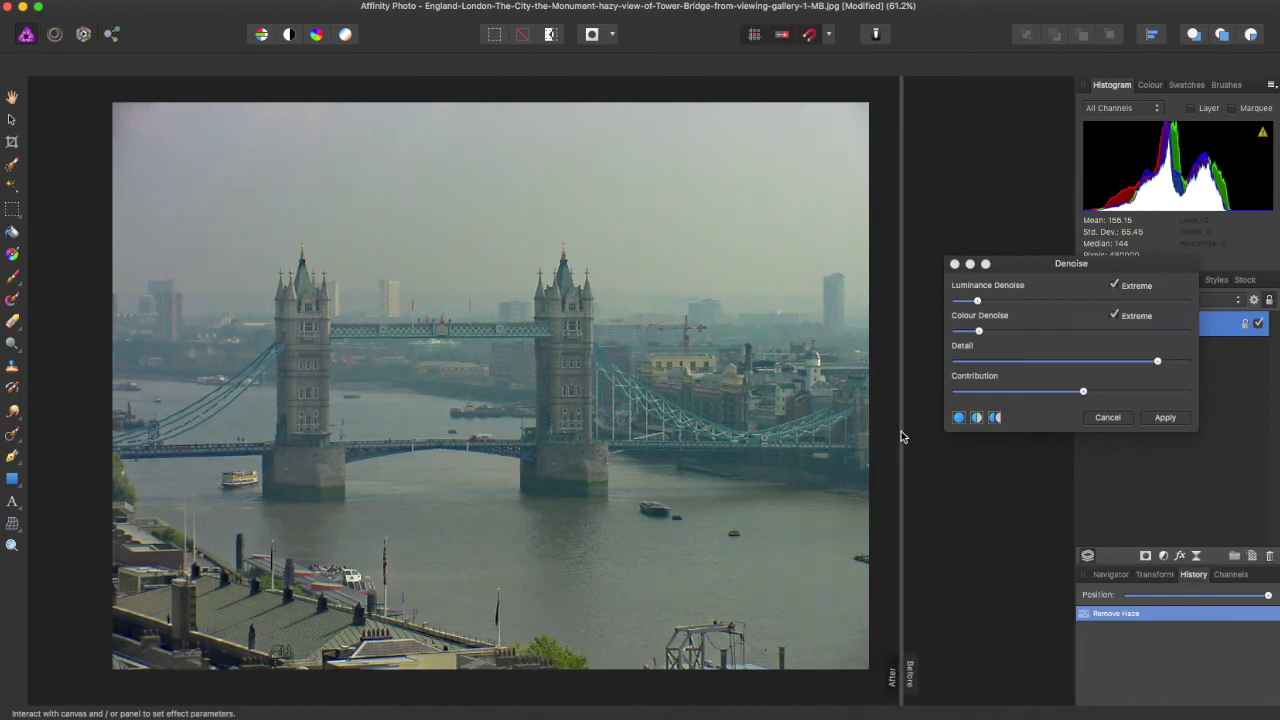
# - Apply the Denoise filter to the dehazed bridge photo
pyautogui.click(1165, 417)
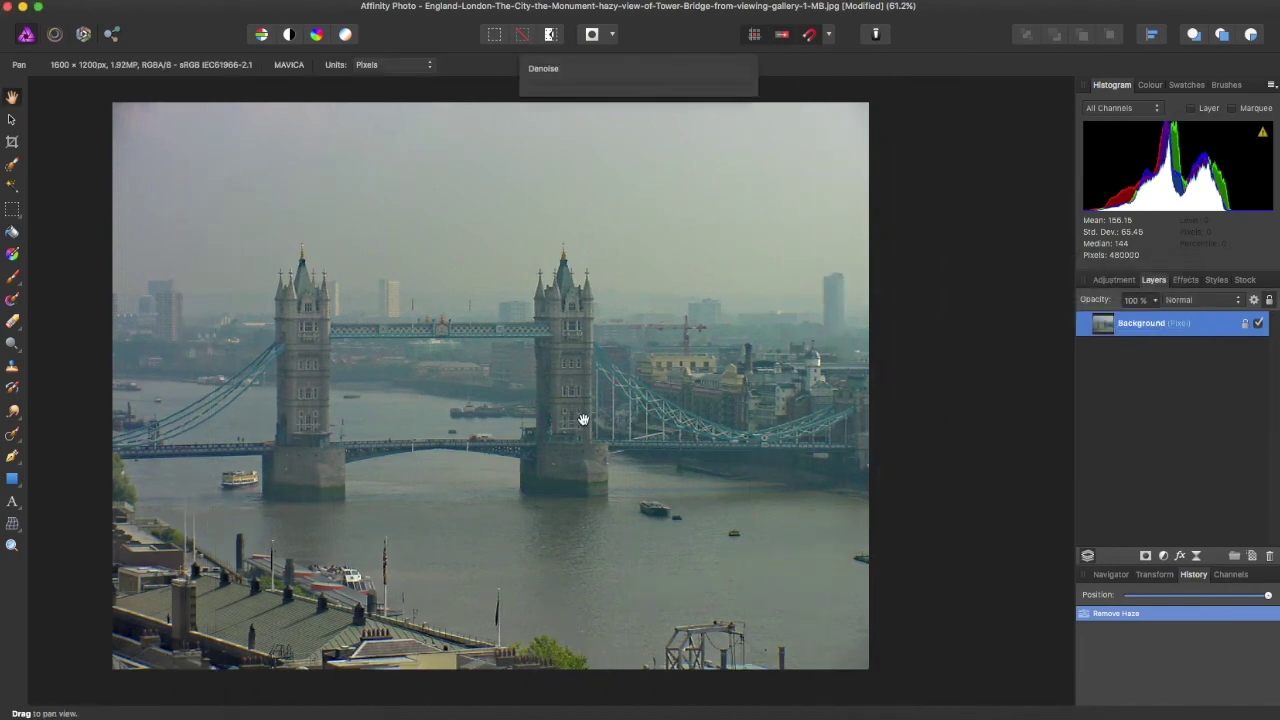